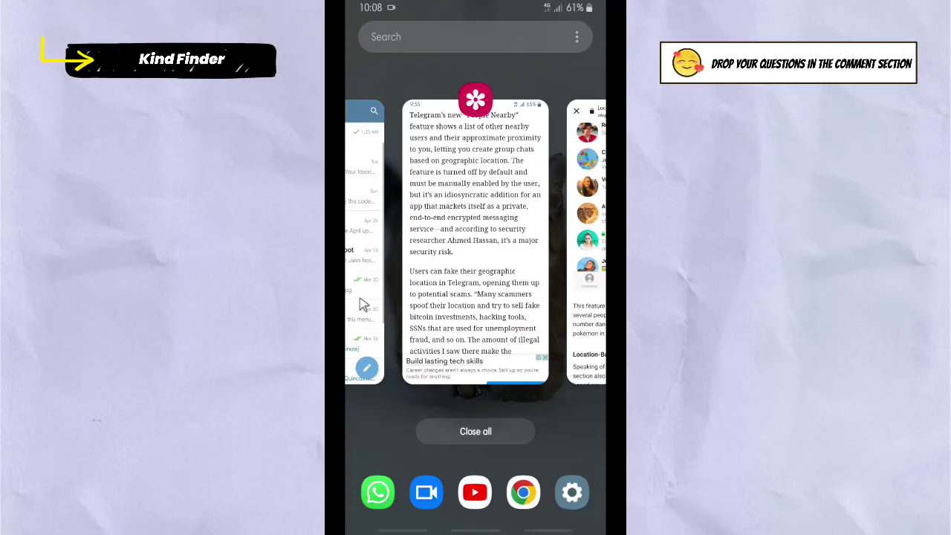
- Open Telegram from recent apps and go to People Nearby through the navigation drawer
click(356, 308)
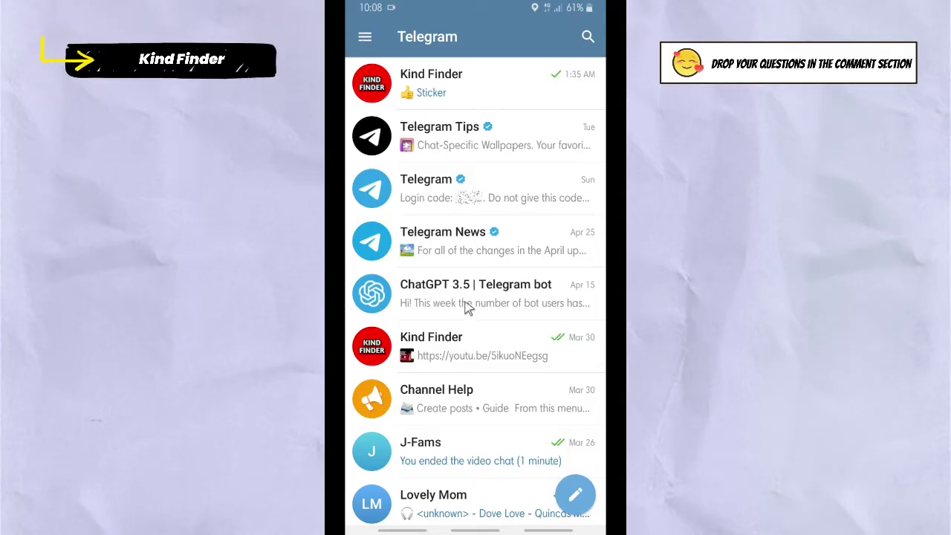
click(364, 41)
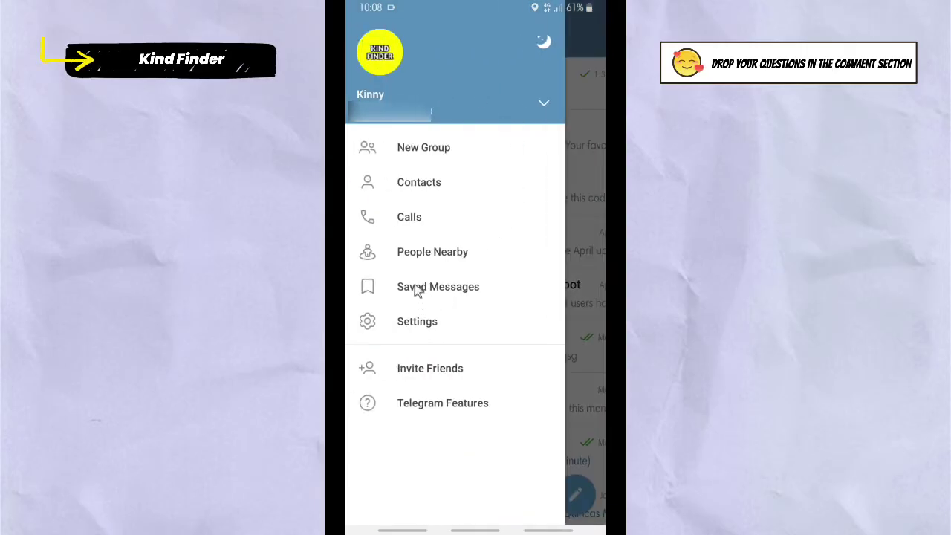
click(437, 256)
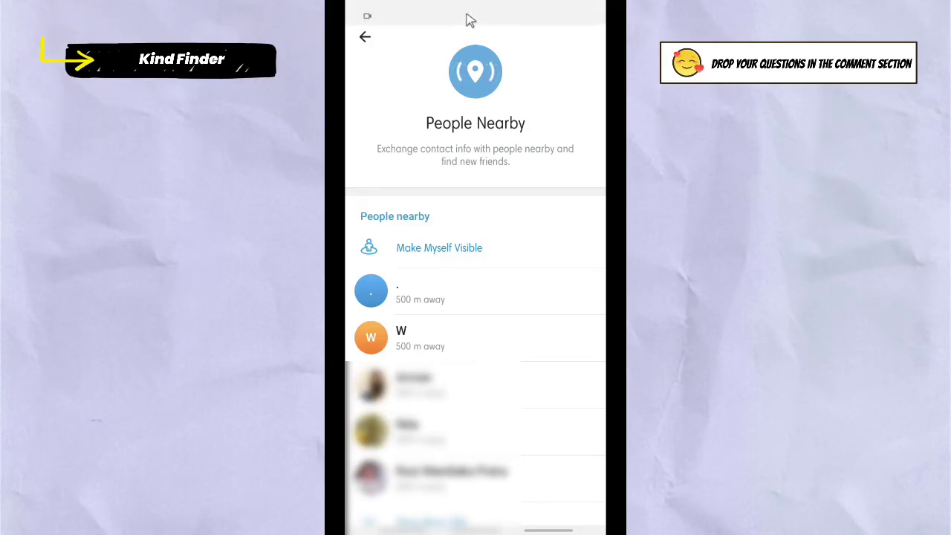
drag(467, 17, 511, 93)
drag(518, 129, 547, 320)
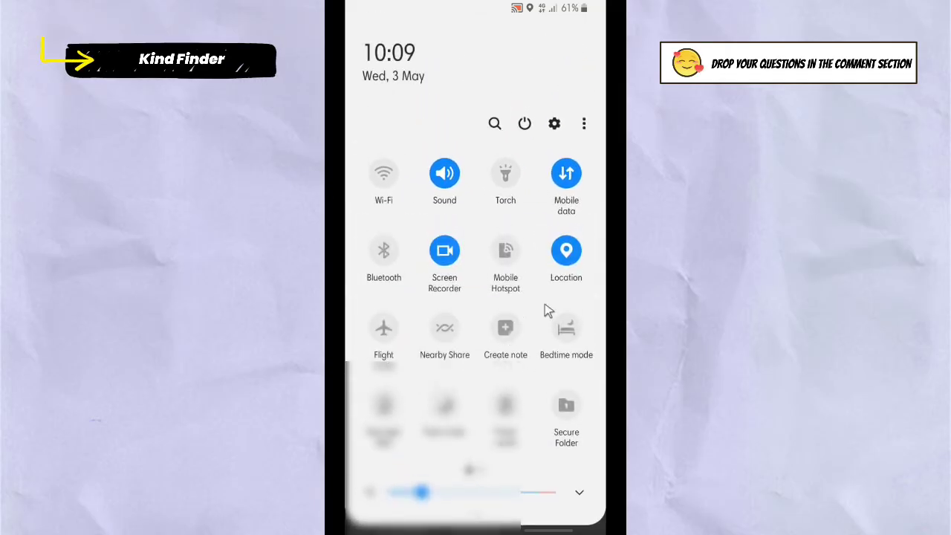
key(Escape)
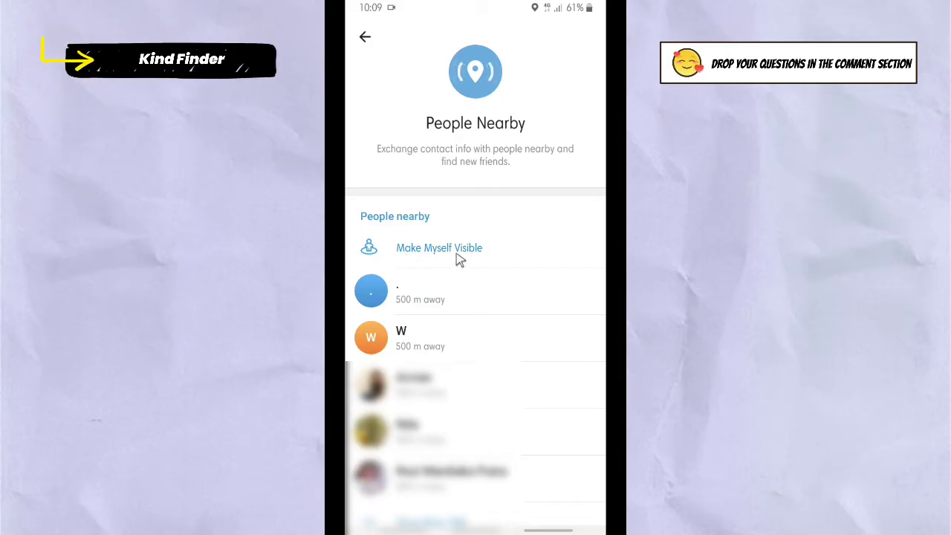
- Turn on Make Myself Visible and confirm, switching it off and back on once
click(427, 260)
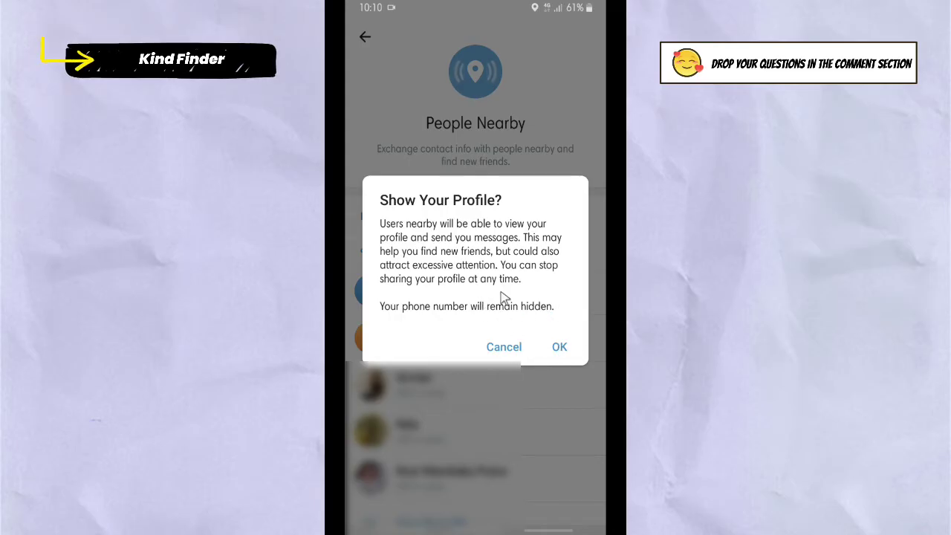
click(560, 348)
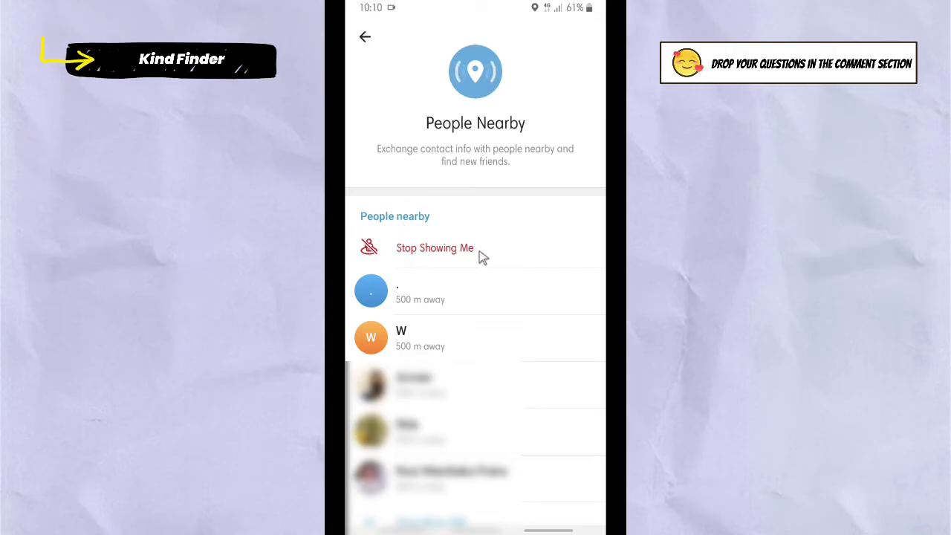
click(420, 251)
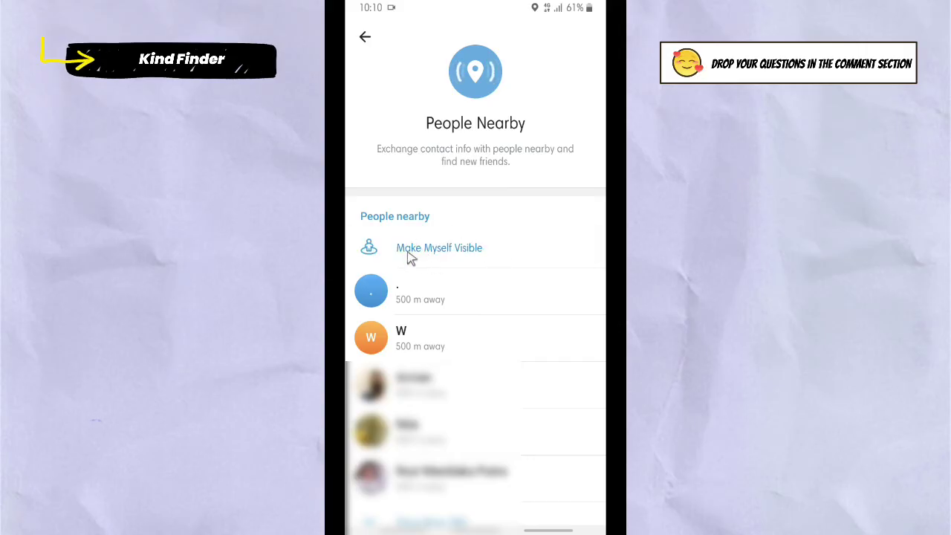
click(431, 251)
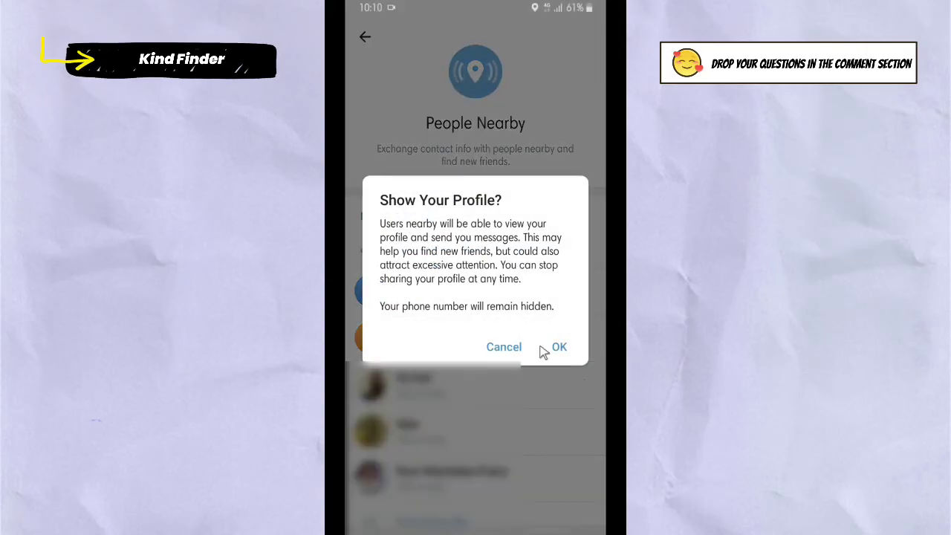
click(571, 350)
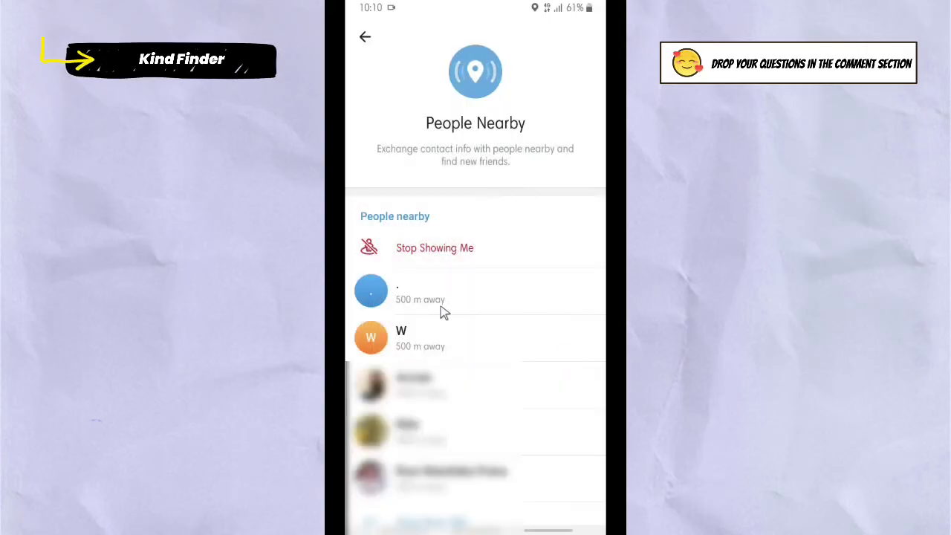
scroll(418, 304, down, 2)
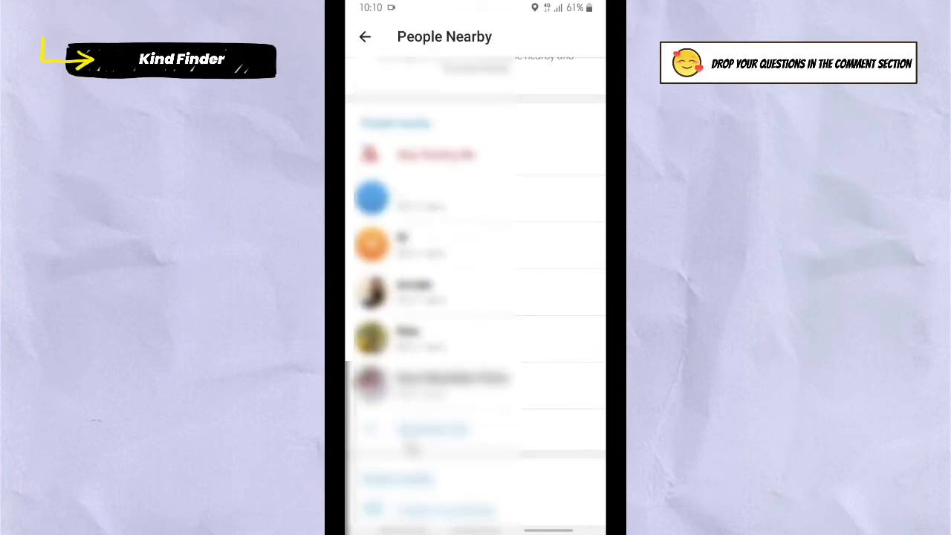
- Expand the People nearby list with Show More and browse the extra users
click(467, 437)
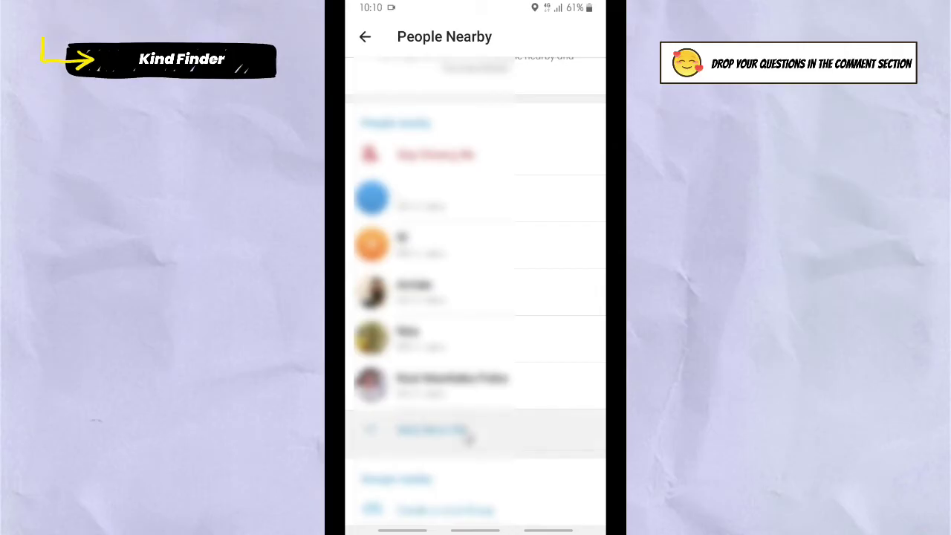
scroll(464, 380, down, 5)
scroll(466, 380, down, 6)
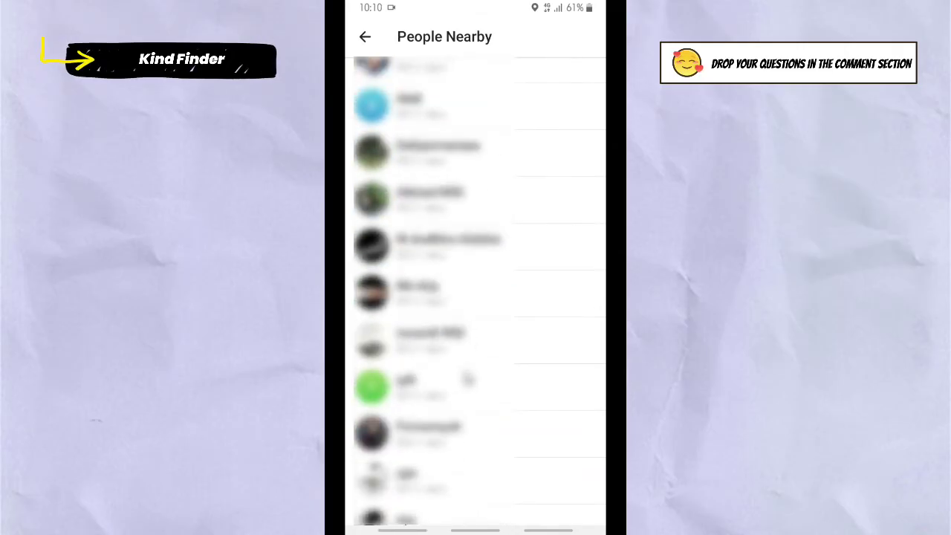
scroll(464, 394, down, 4)
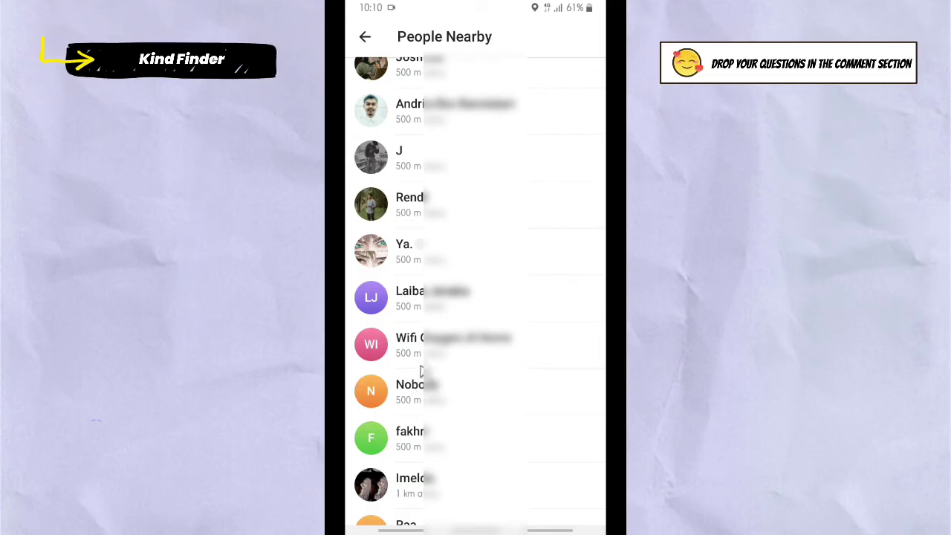
scroll(421, 393, down, 7)
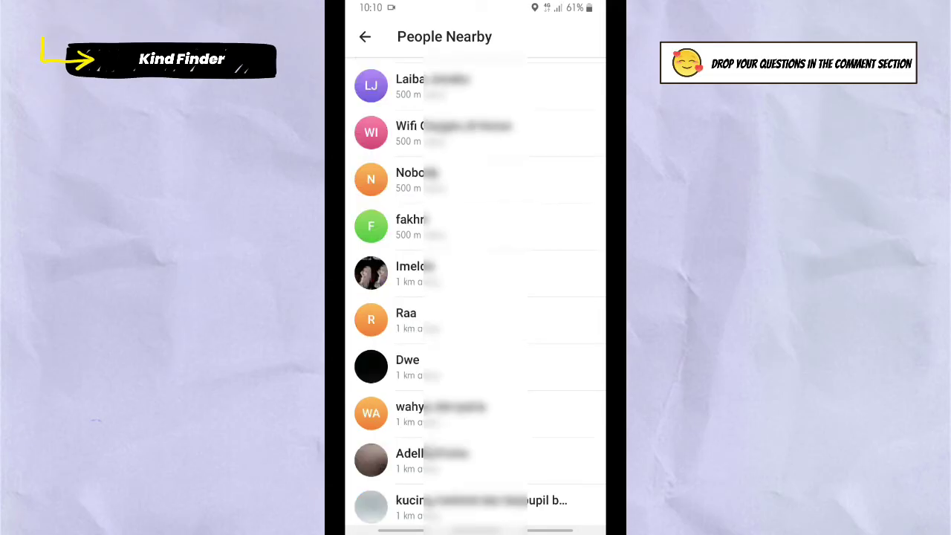
scroll(408, 382, down, 8)
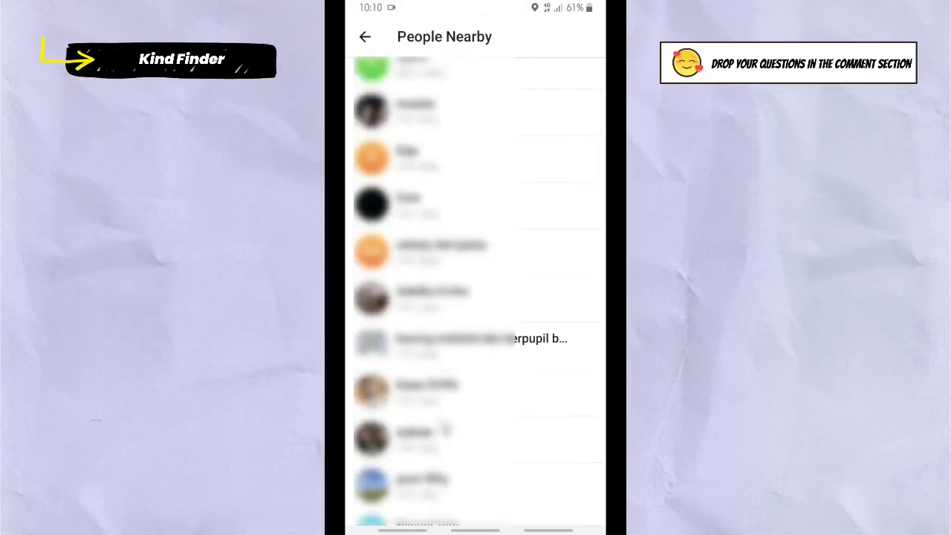
scroll(443, 429, up, 15)
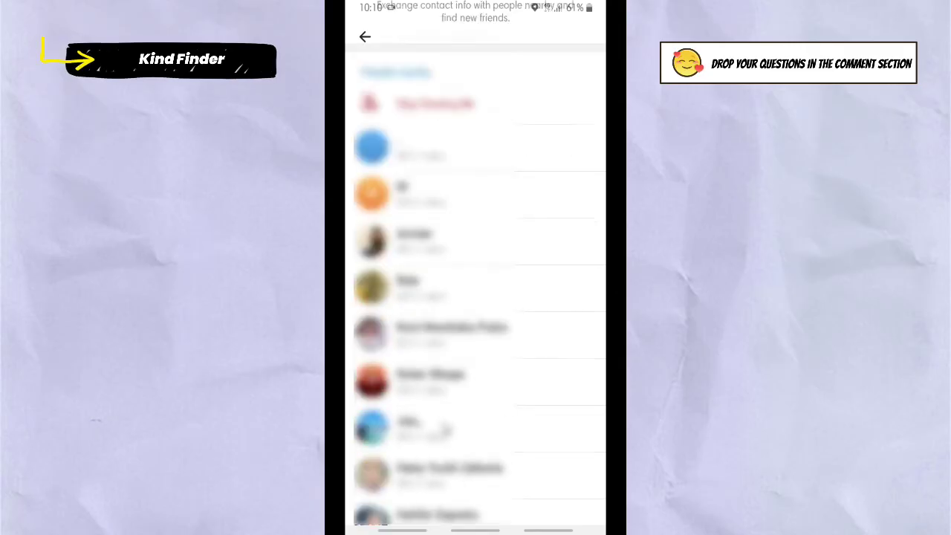
- Scroll further down to the Groups section with Create a Local Group
scroll(475, 290, down, 10)
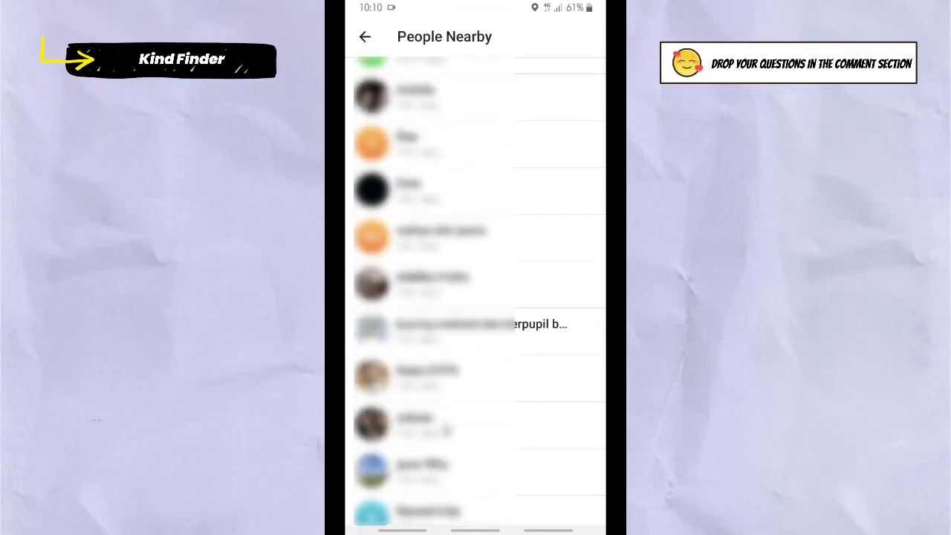
scroll(475, 289, down, 10)
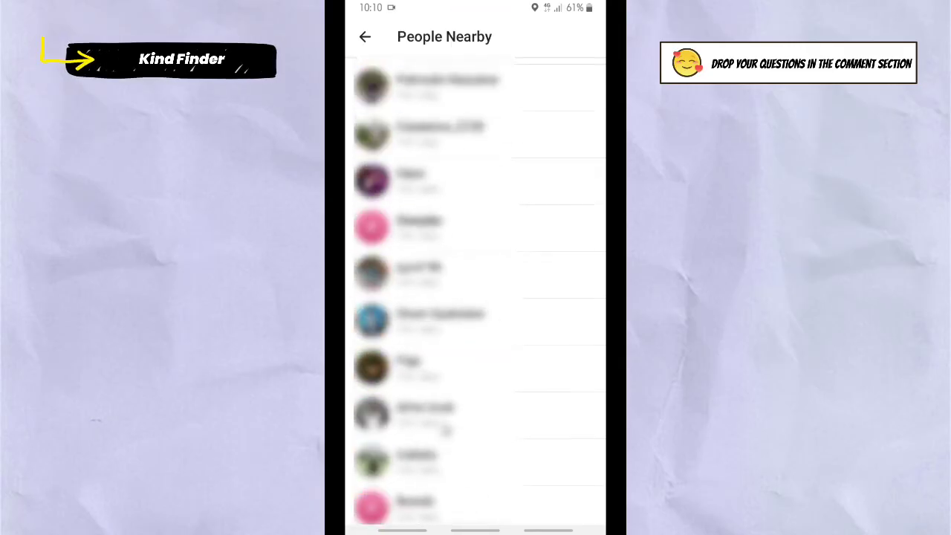
scroll(475, 290, down, 5)
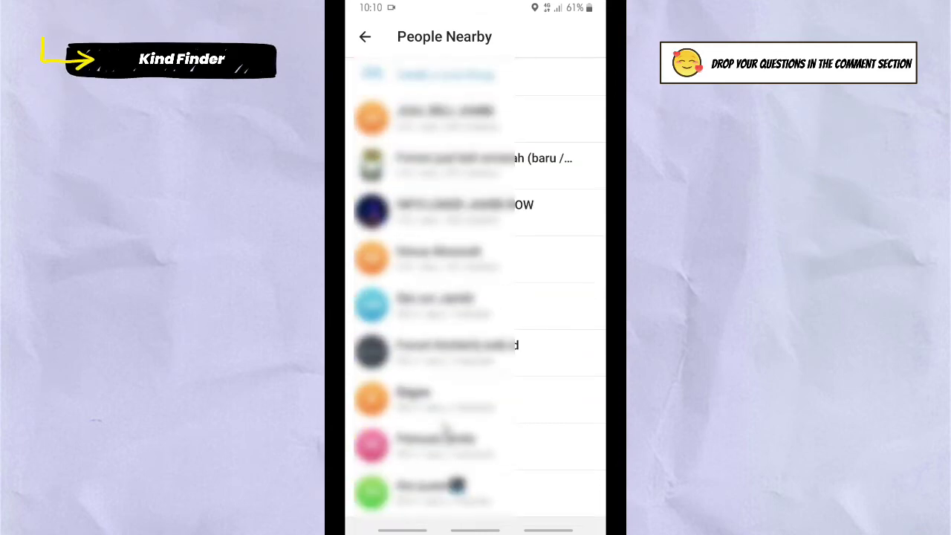
scroll(476, 290, down, 4)
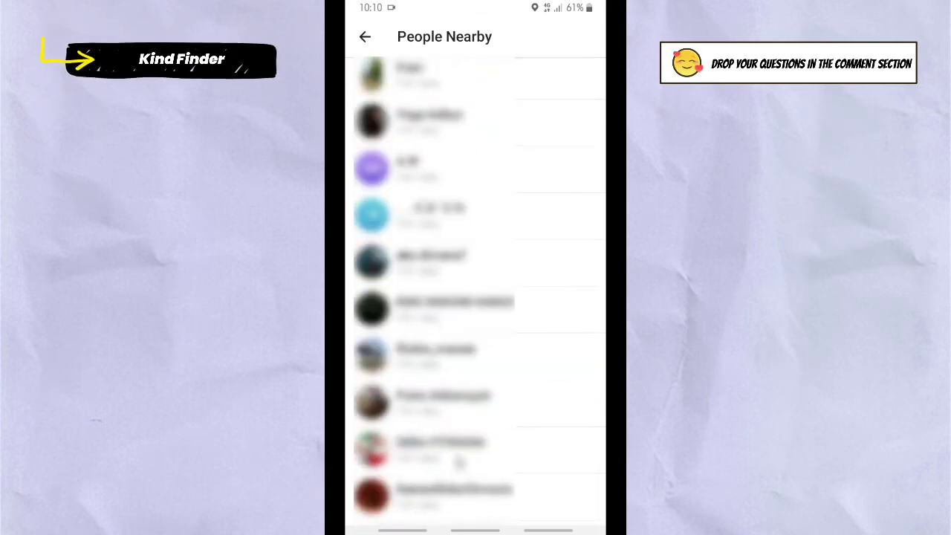
scroll(475, 290, down, 4)
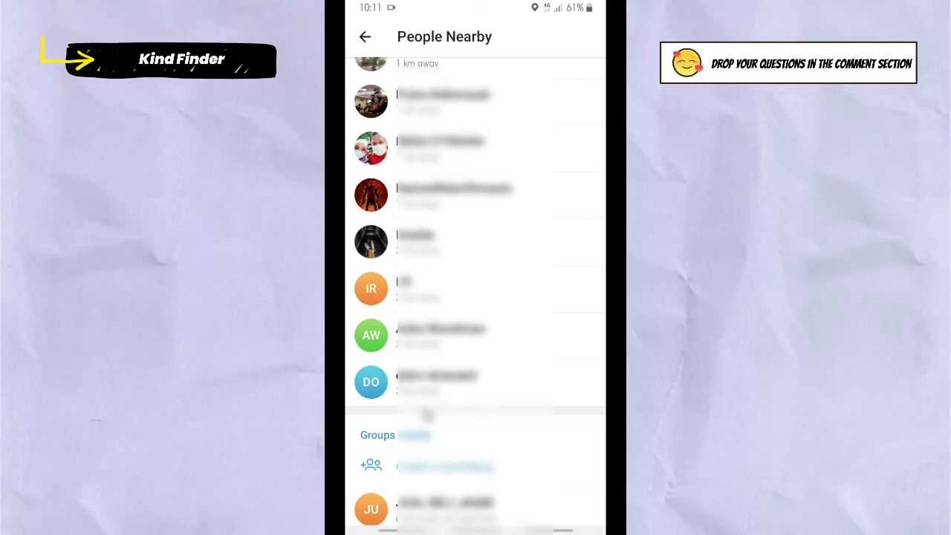
scroll(476, 290, down, 5)
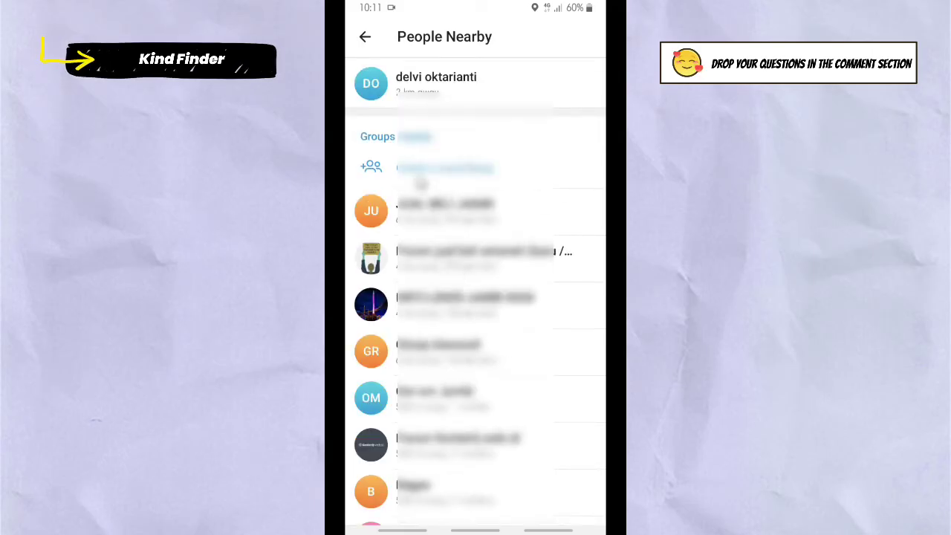
click(384, 173)
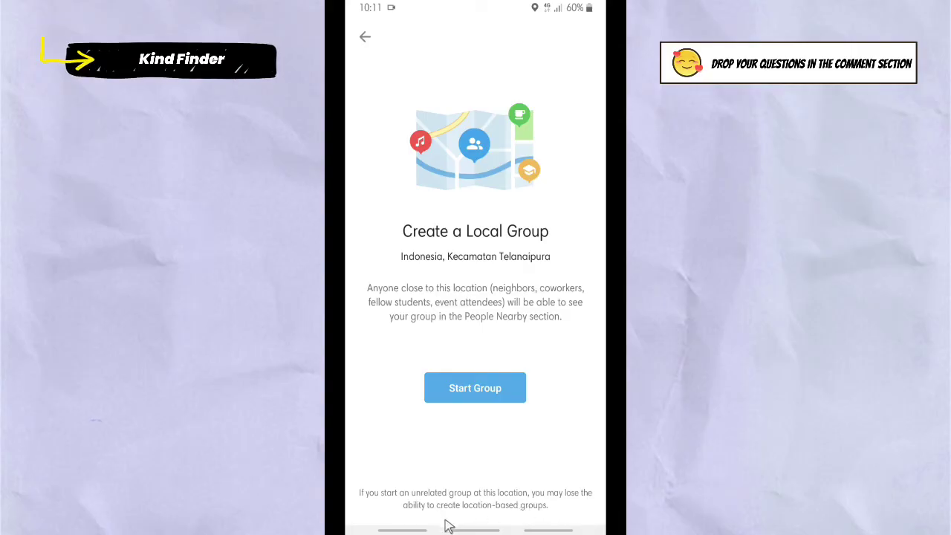
click(490, 395)
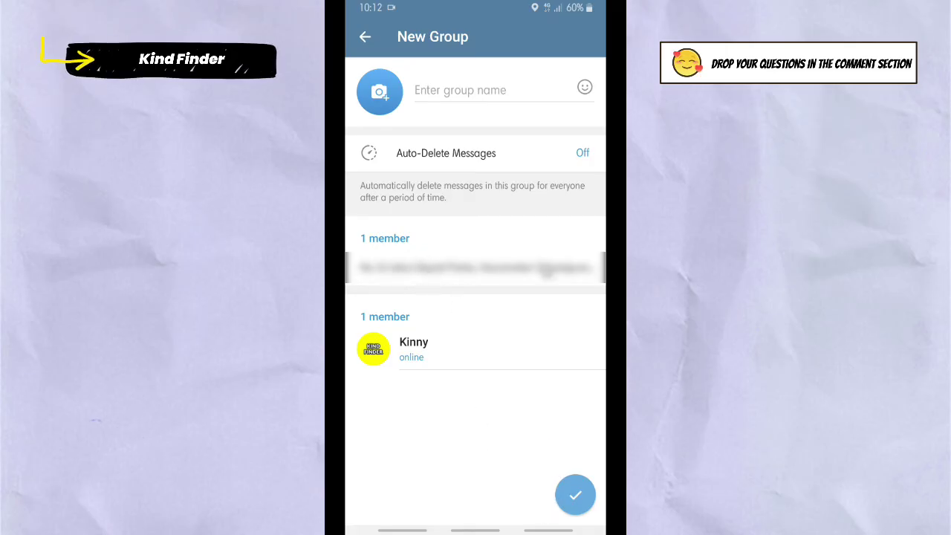
click(366, 38)
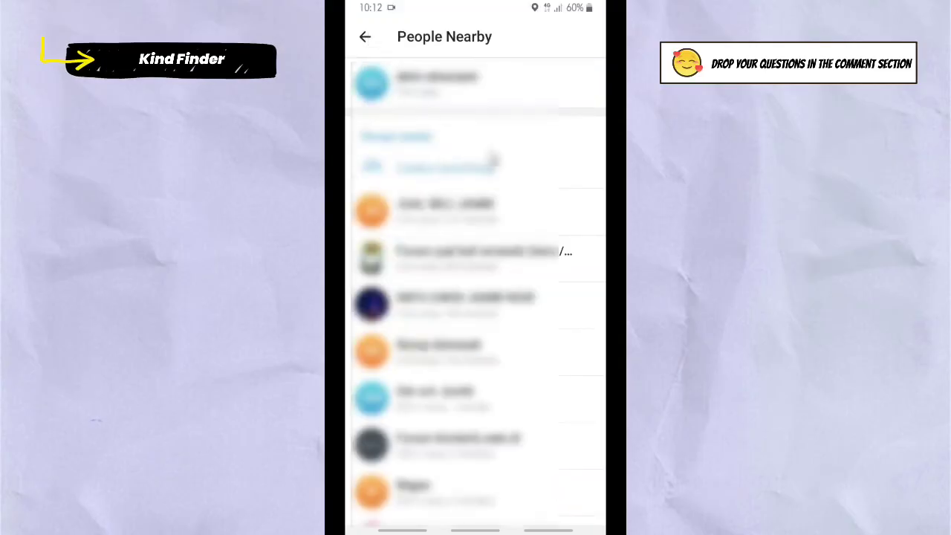
- Return to the top of People Nearby, back out to the chat list, then go to the Android home screen
drag(549, 233, 449, 196)
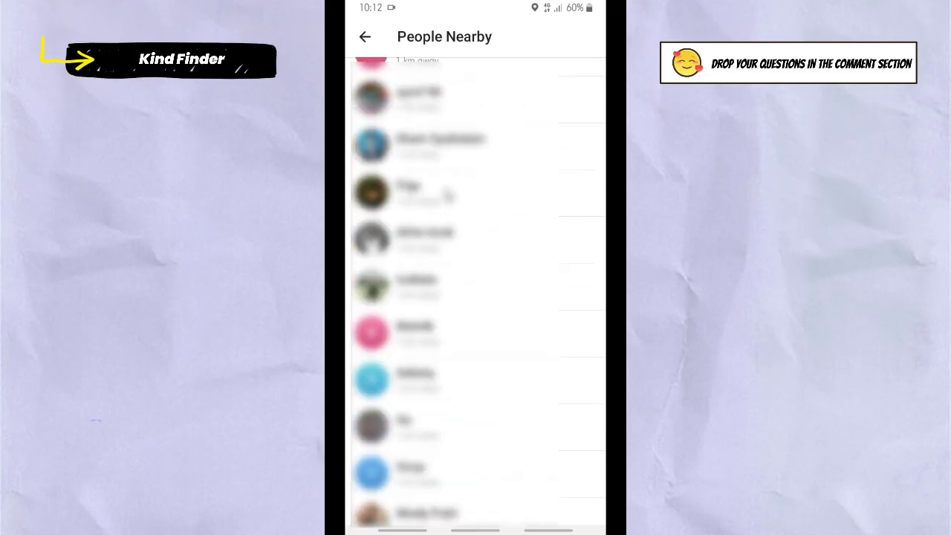
scroll(448, 194, up, 10)
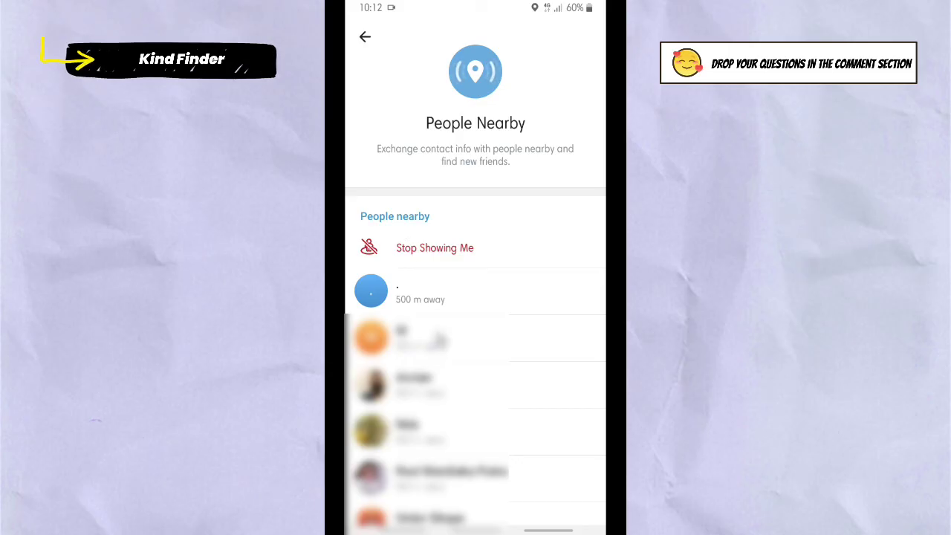
click(365, 36)
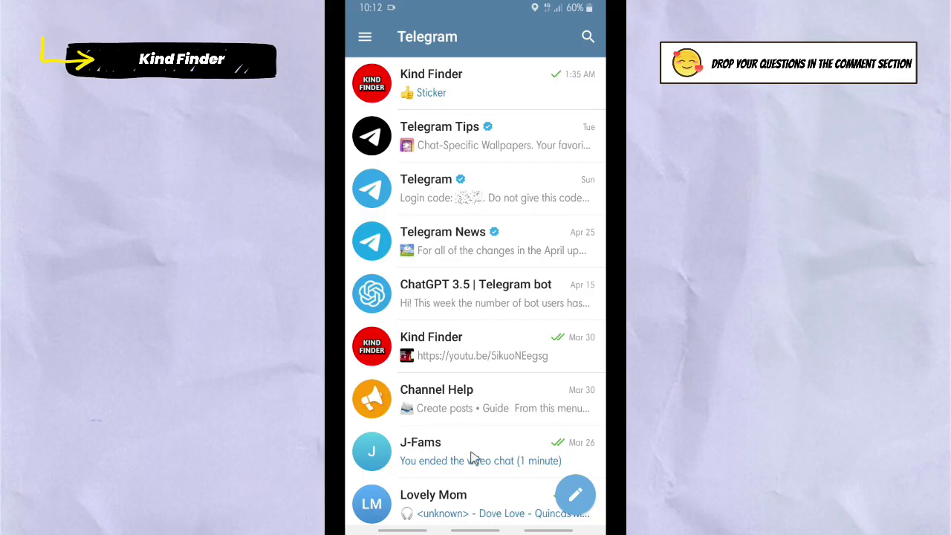
click(476, 531)
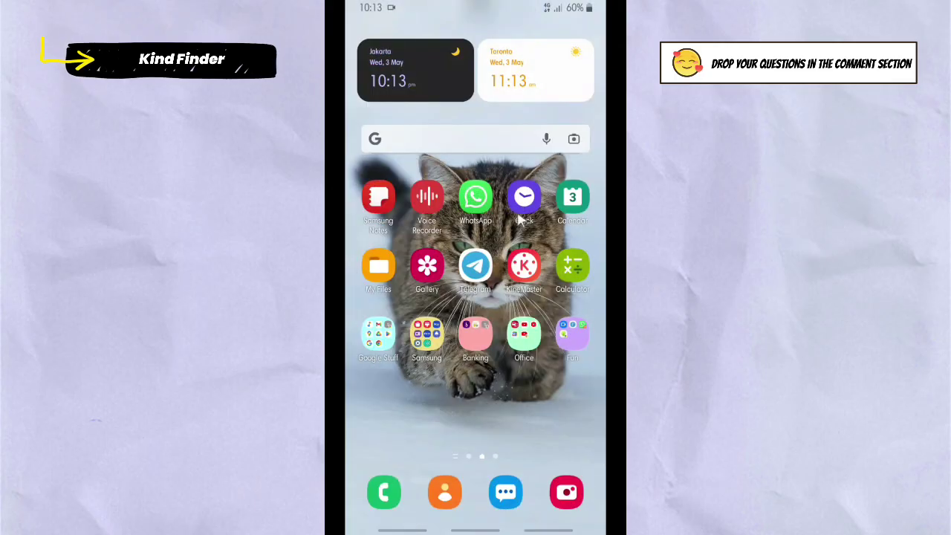